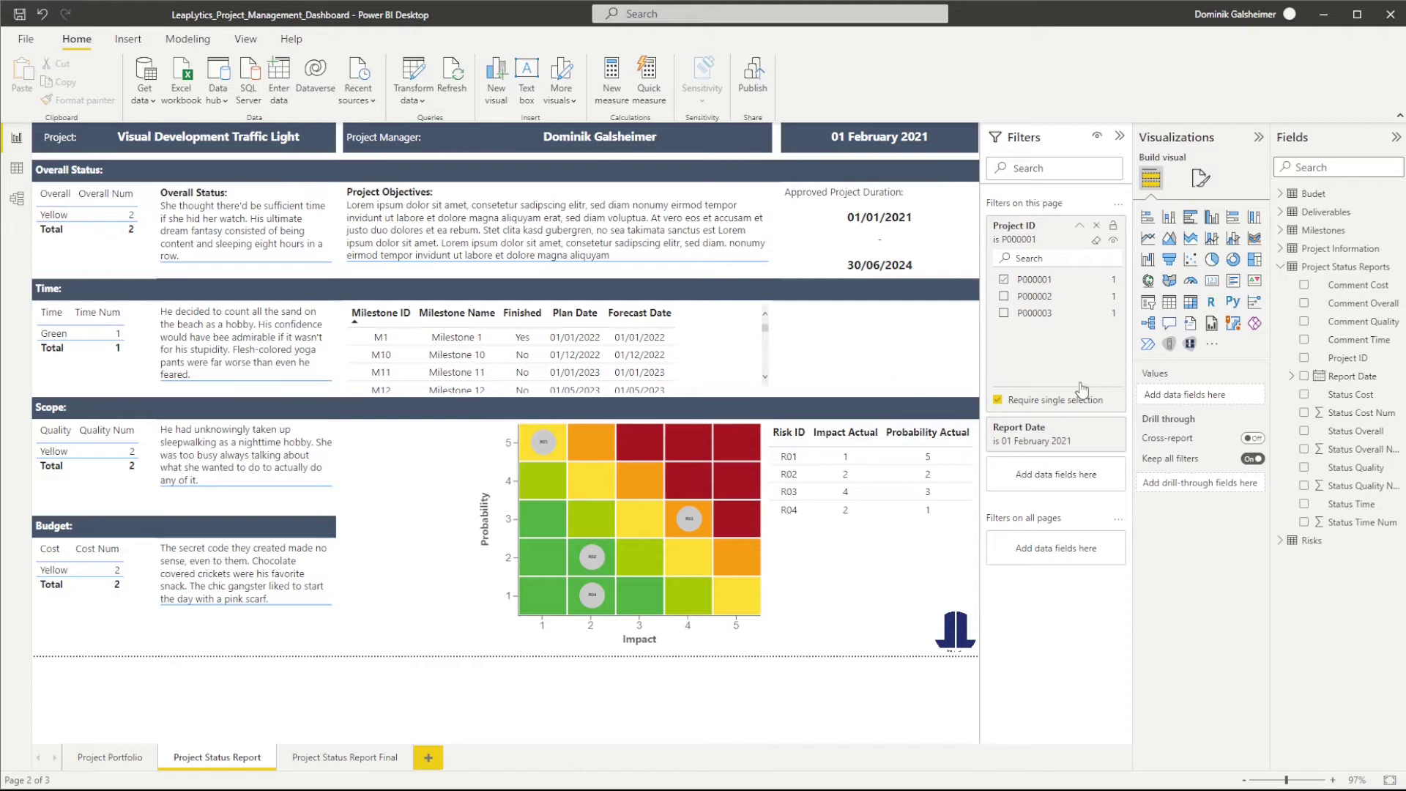
# Import the LeapLytics - Traffic Light custom visual from AppSource into the report.
pyautogui.click(1212, 345)
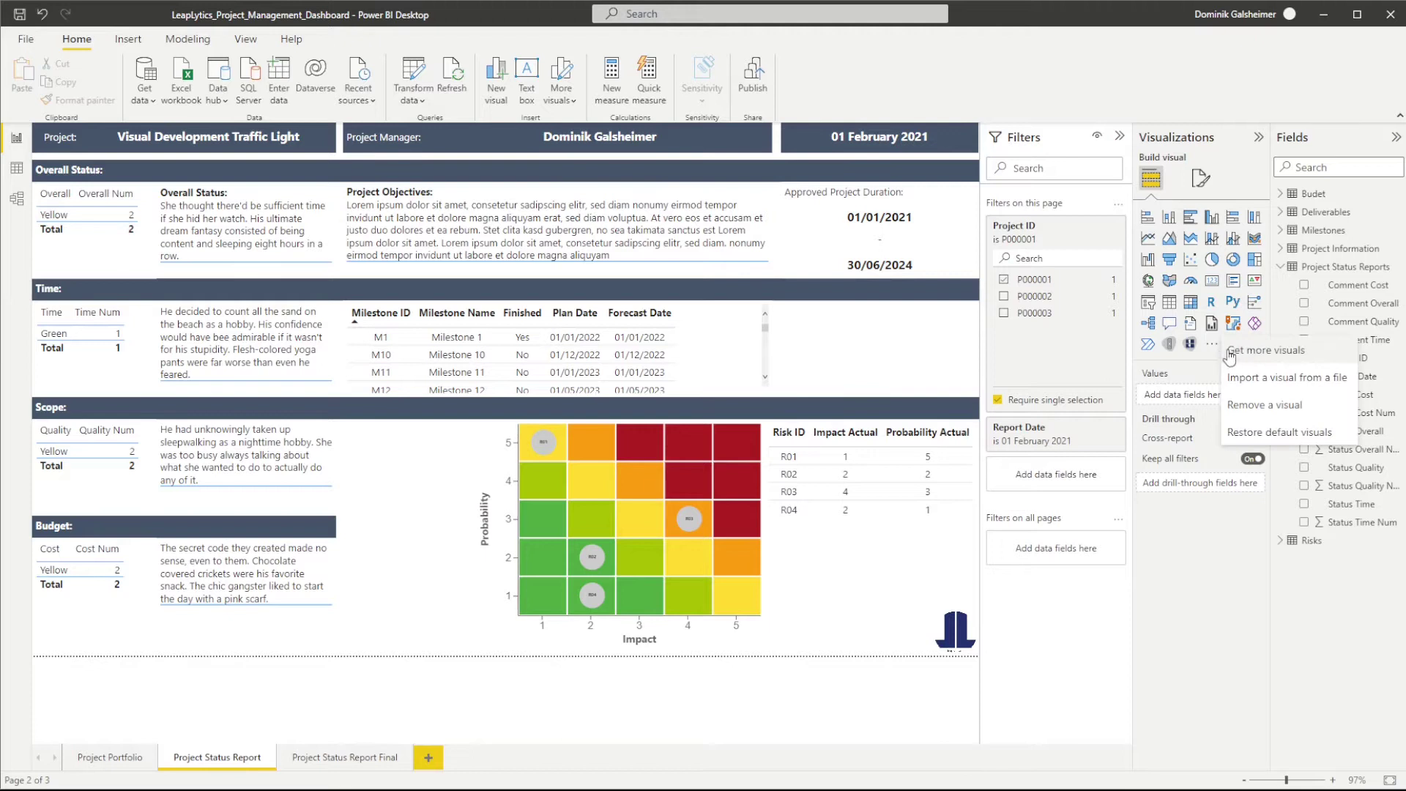
pyautogui.click(1260, 358)
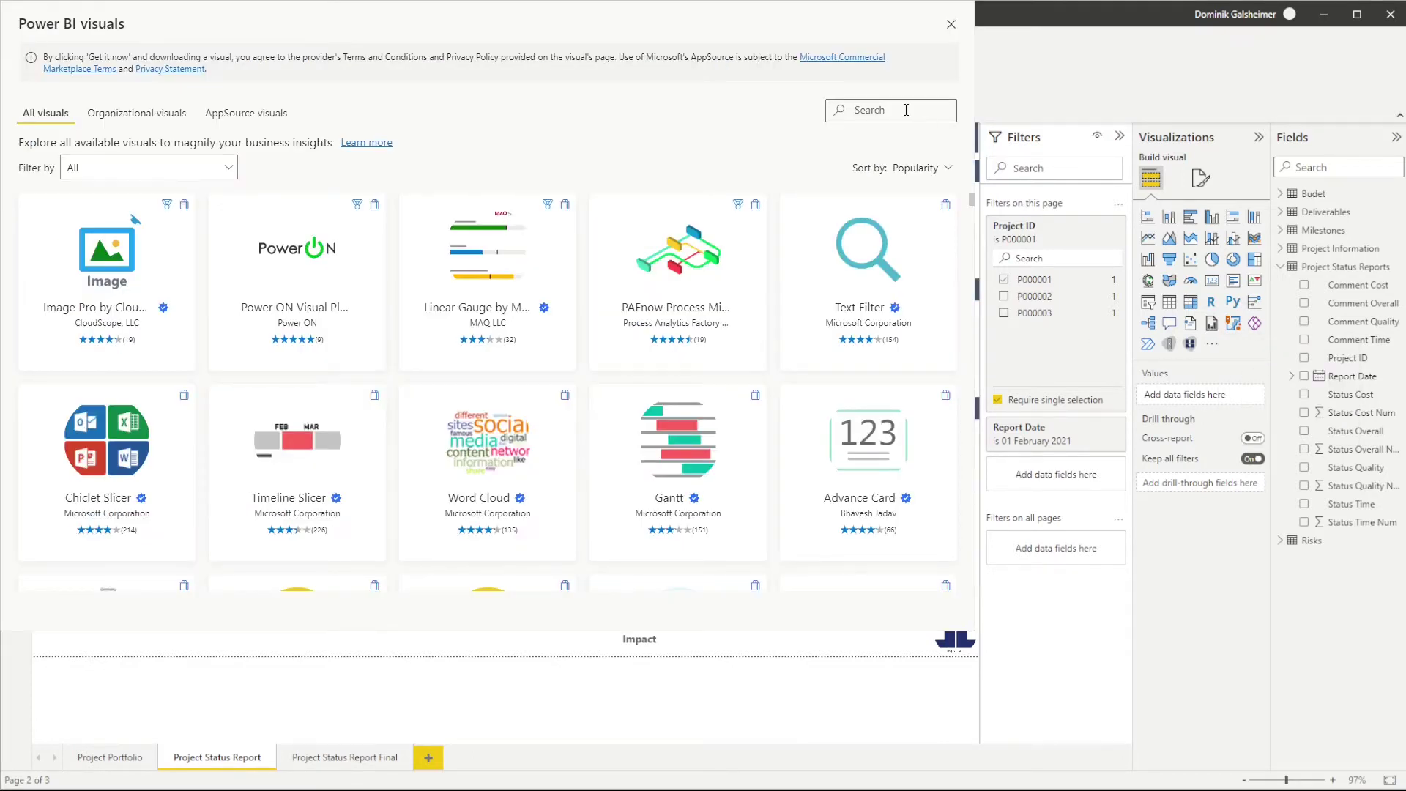
pyautogui.write('Traffic Light')
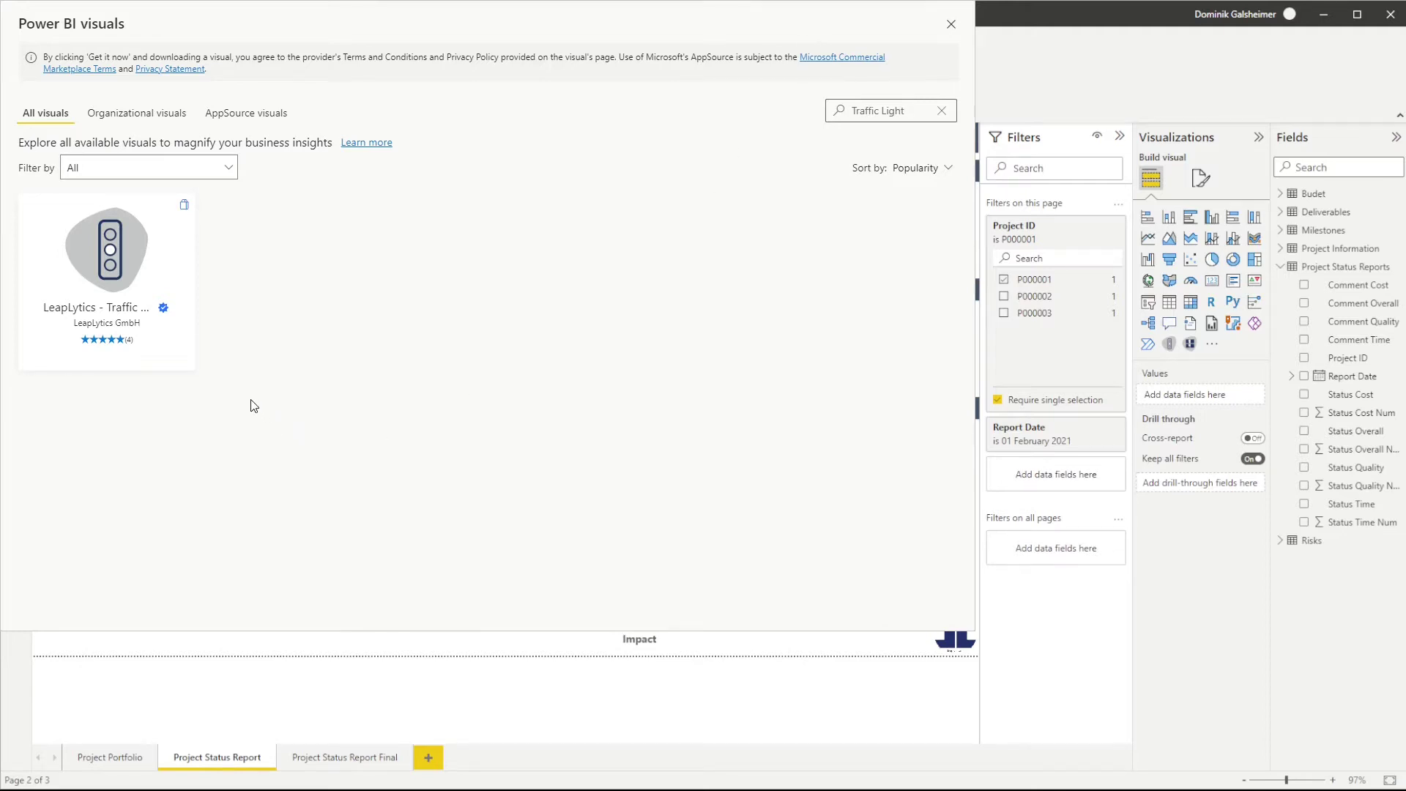
pyautogui.moveTo(163, 306)
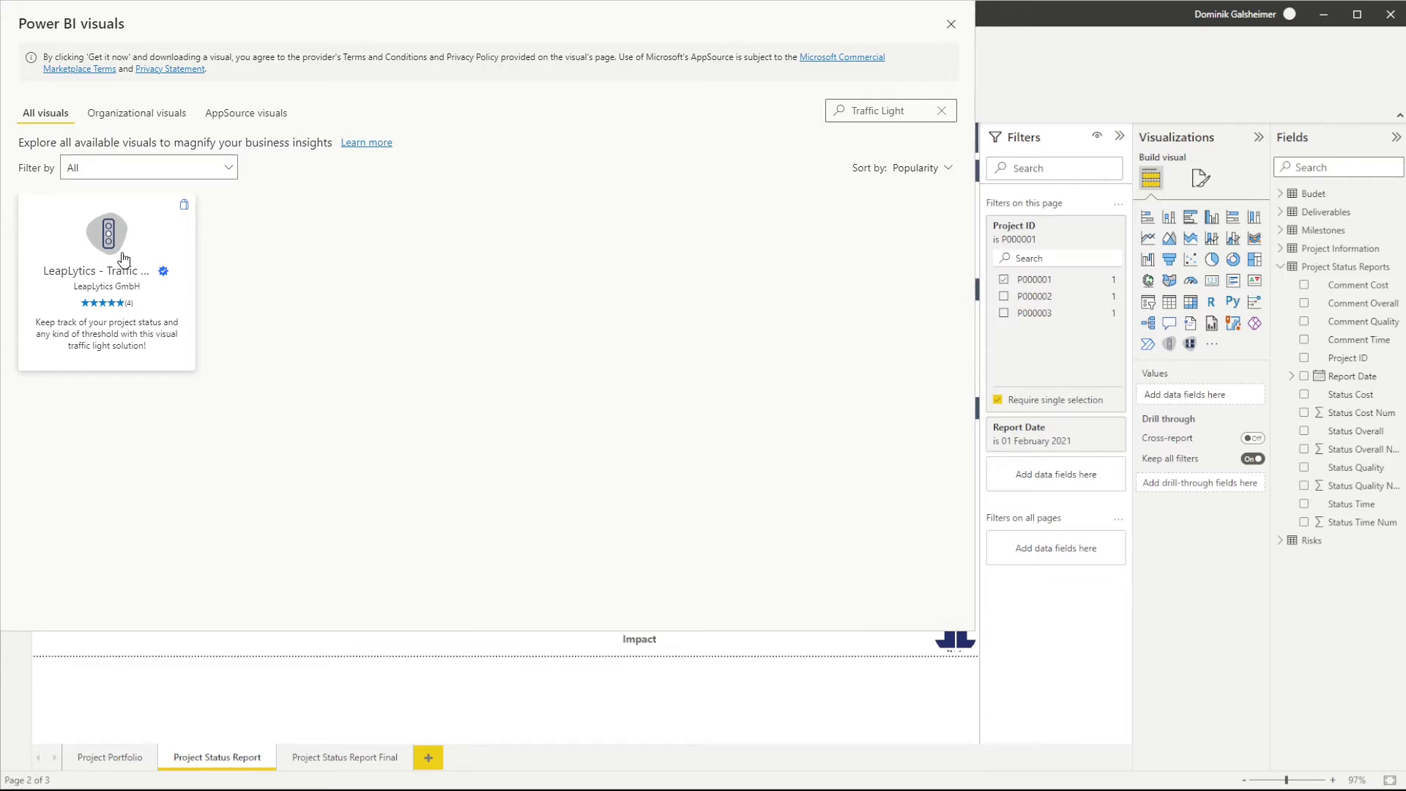
pyautogui.click(112, 256)
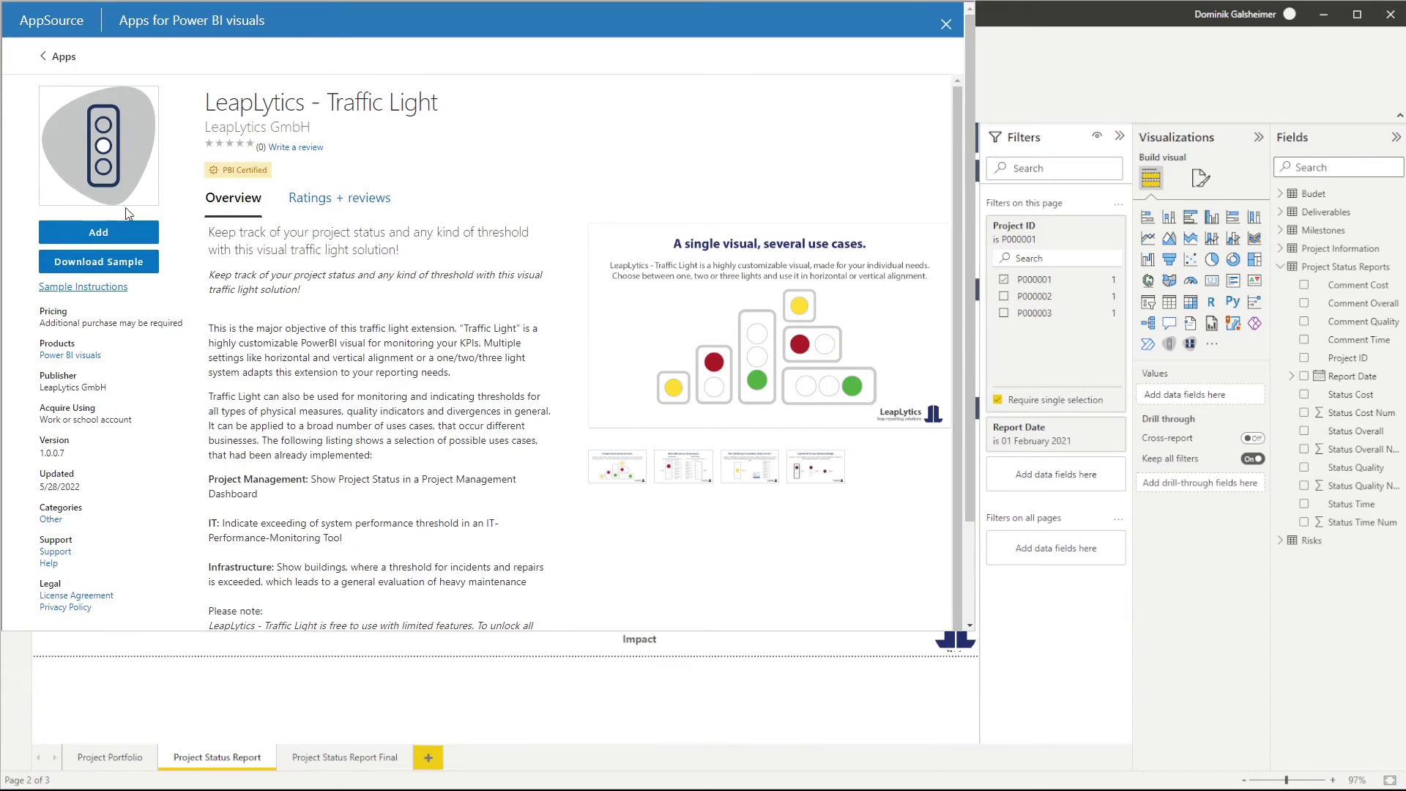
pyautogui.click(122, 236)
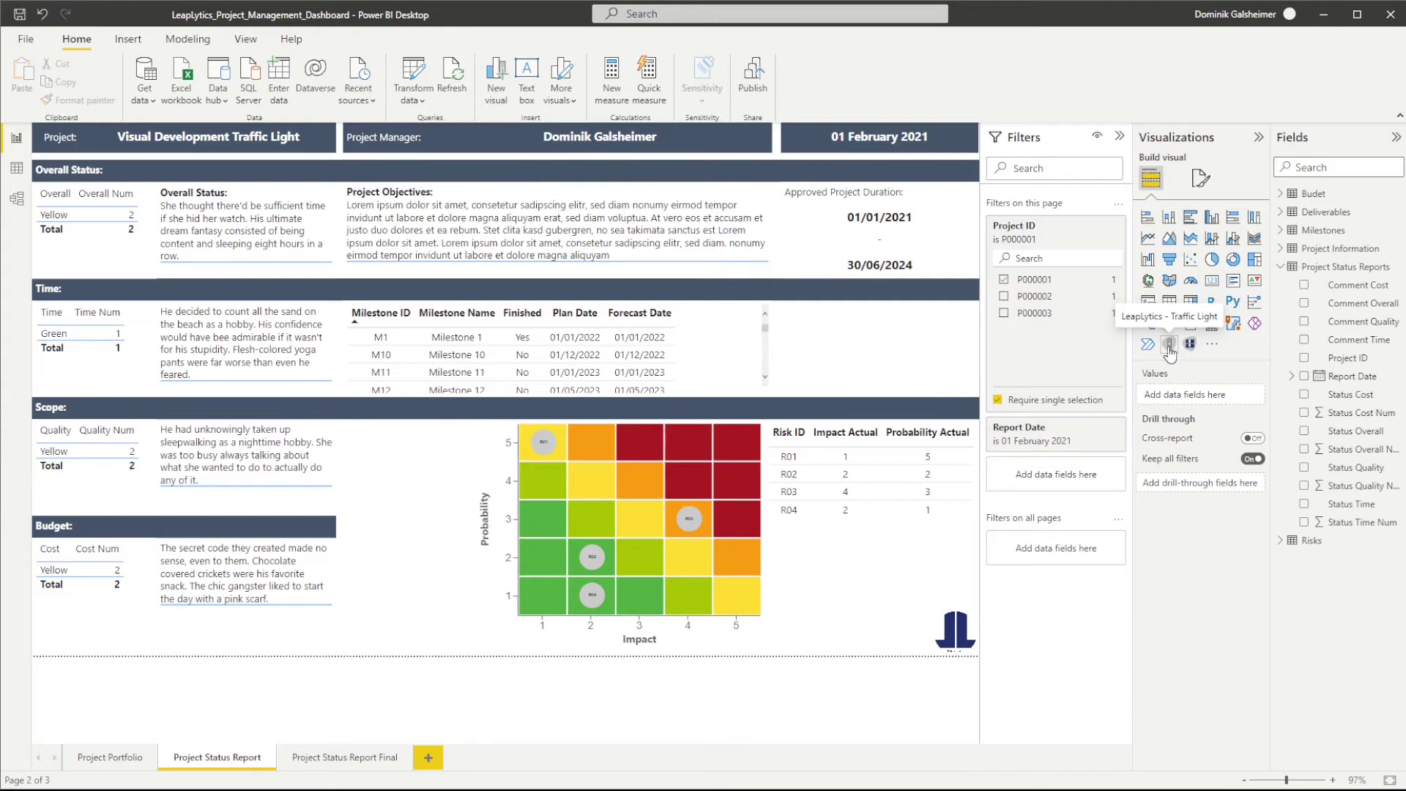
# Insert a LeapLytics Traffic Light visual and drive it with the Status Cost Num measure.
pyautogui.click(1168, 344)
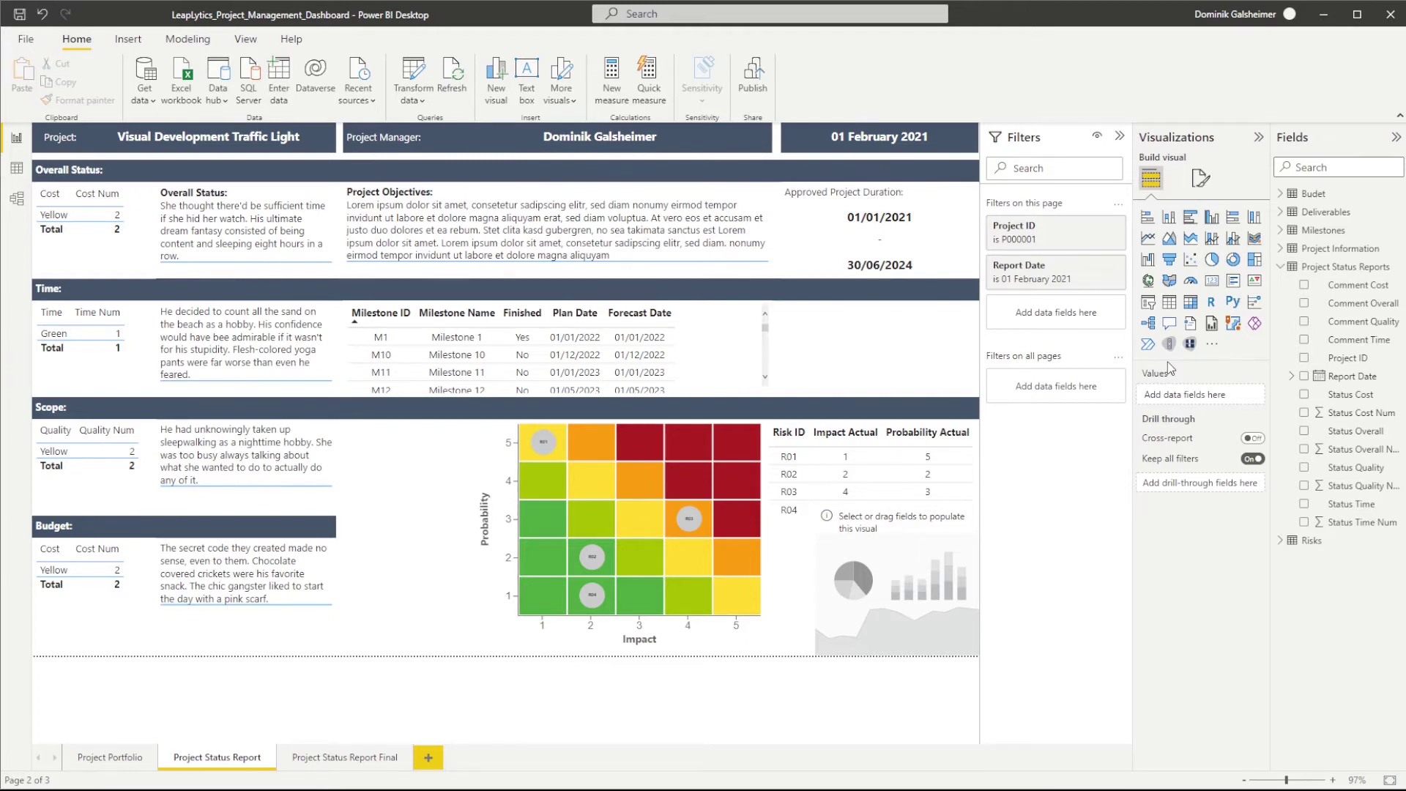
pyautogui.click(937, 591)
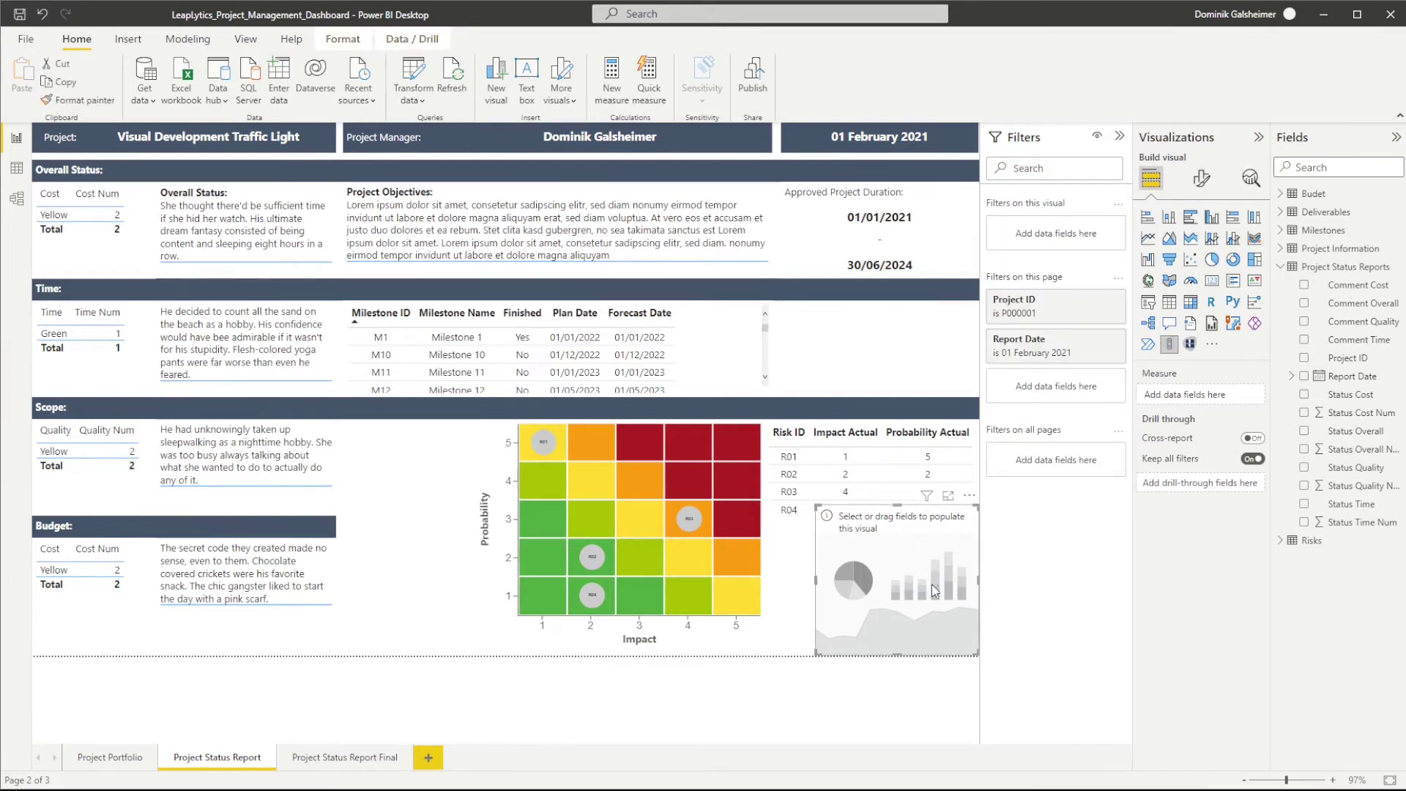
pyautogui.click(1304, 412)
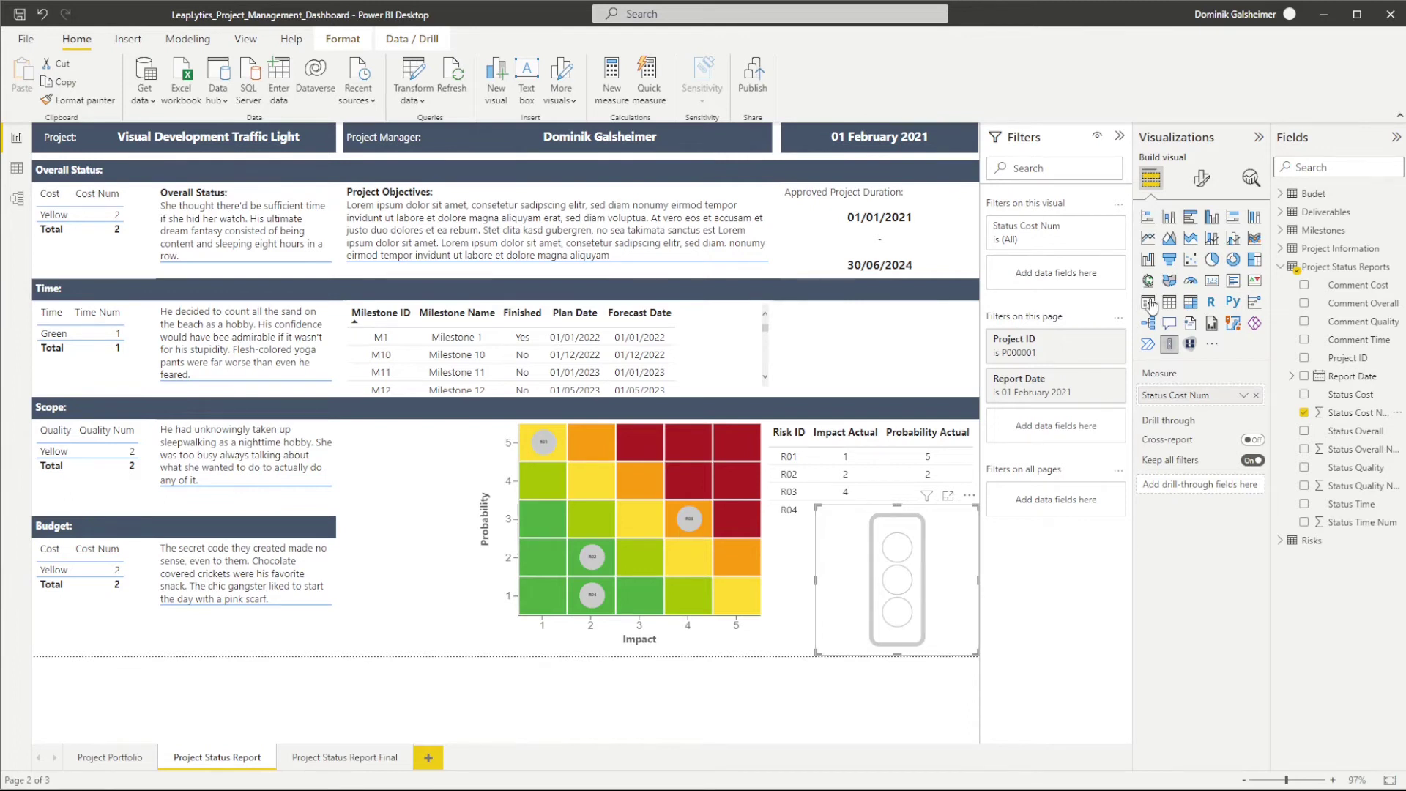
# Set the Traffic Light ranges to green min/max 1, yellow 2 and red 3.
pyautogui.click(1205, 181)
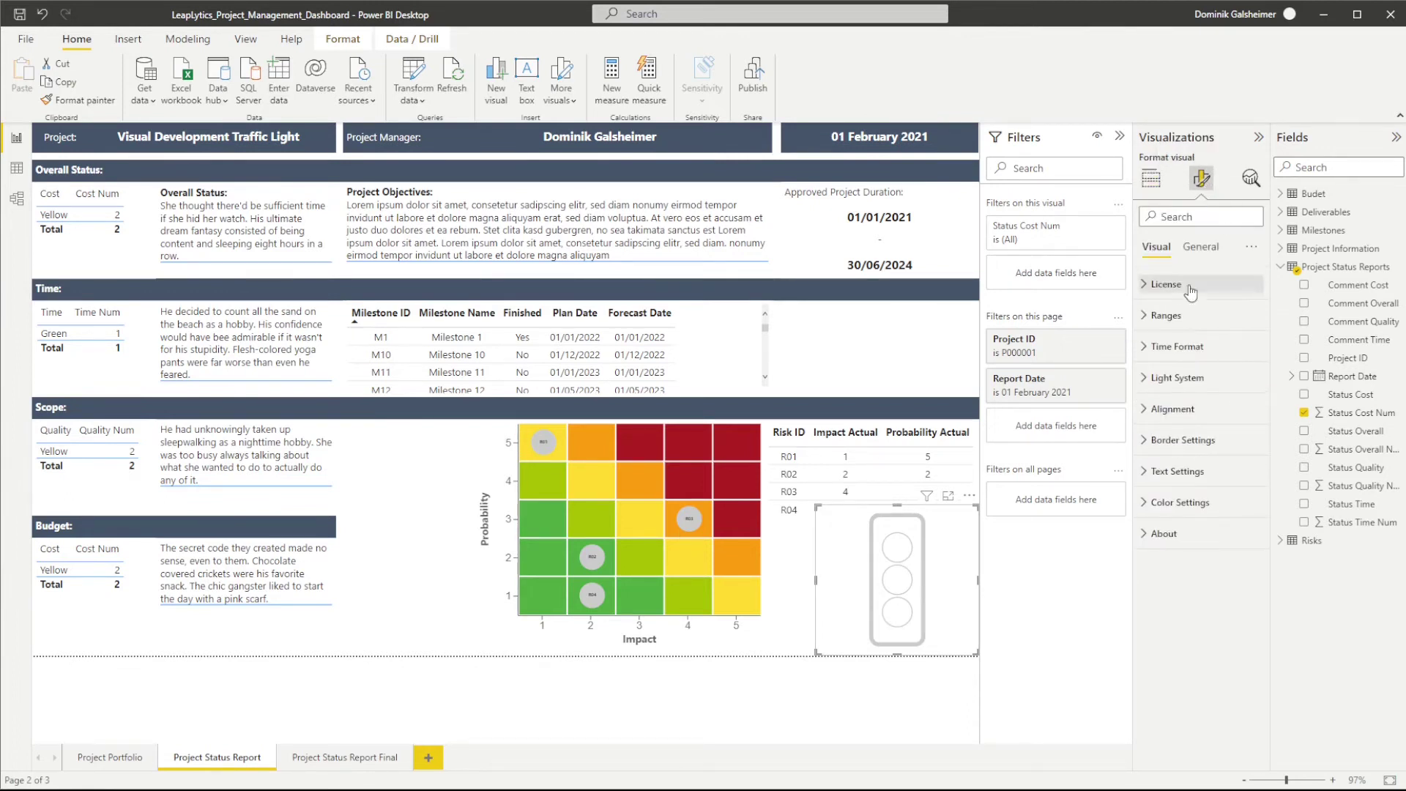
pyautogui.click(1147, 323)
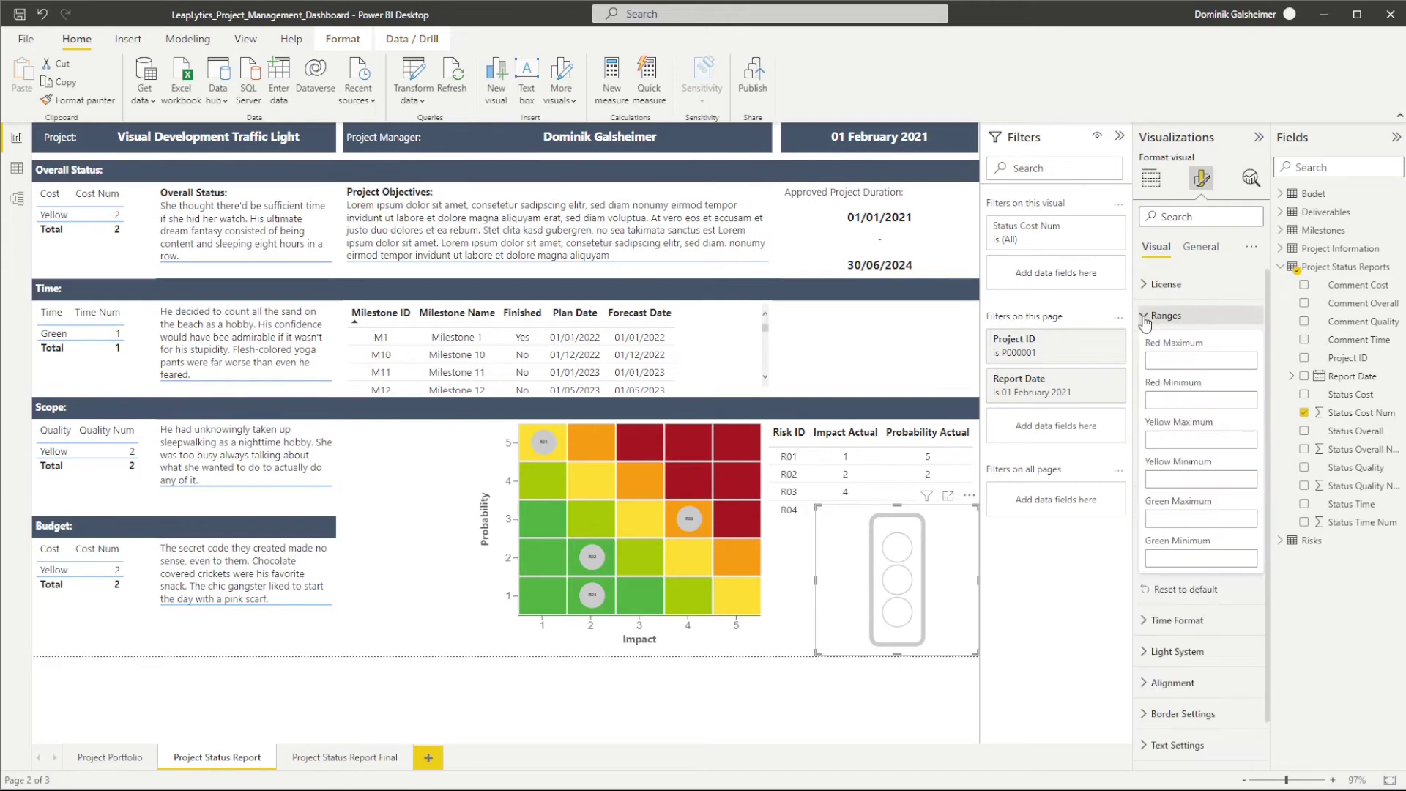
pyautogui.click(1192, 553)
pyautogui.write('1')
pyautogui.click(1198, 520)
pyautogui.write('1')
pyautogui.write('2')
pyautogui.write('2')
pyautogui.click(1192, 398)
pyautogui.write('3')
pyautogui.click(1204, 360)
pyautogui.write('3')
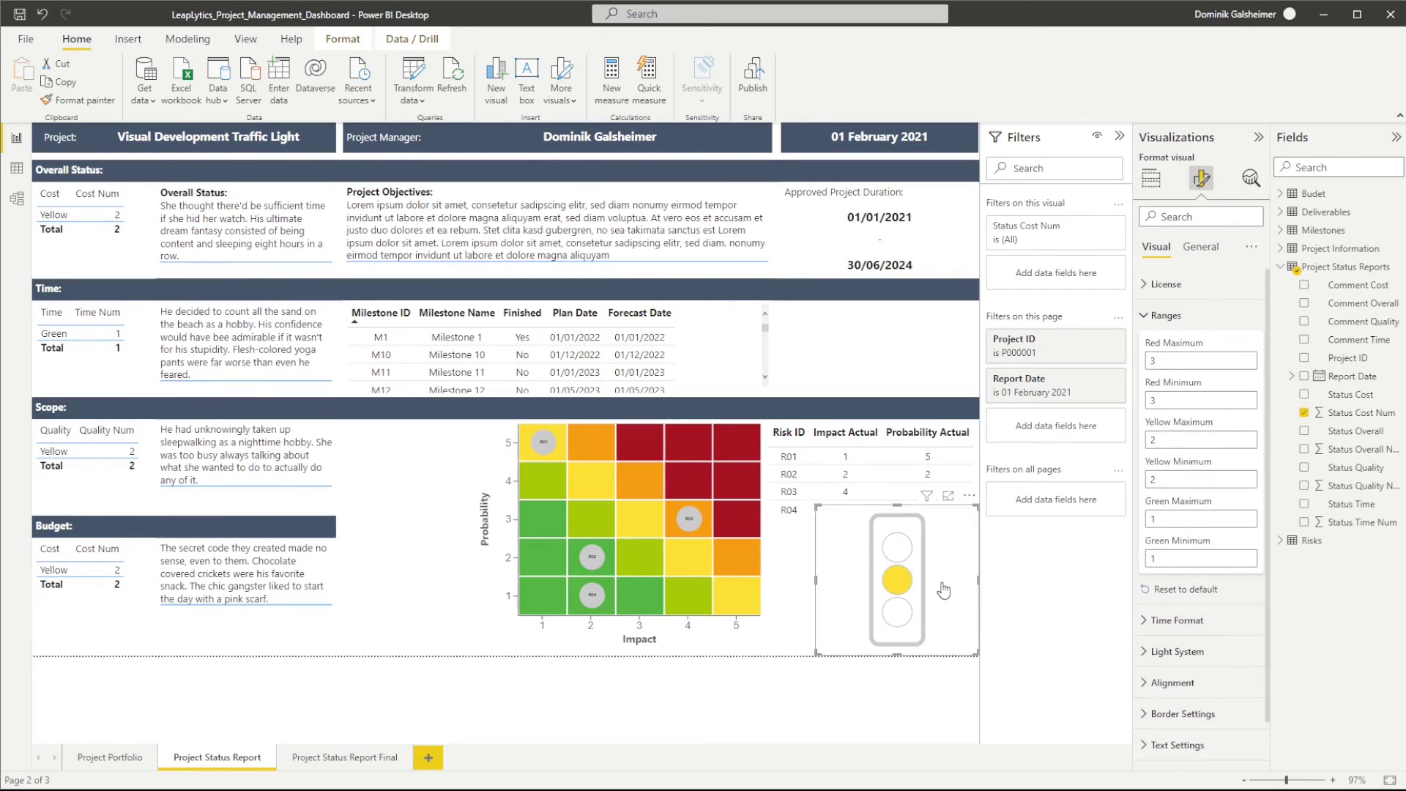
# Remove the Overall Status table from the report page.
pyautogui.moveTo(901, 590)
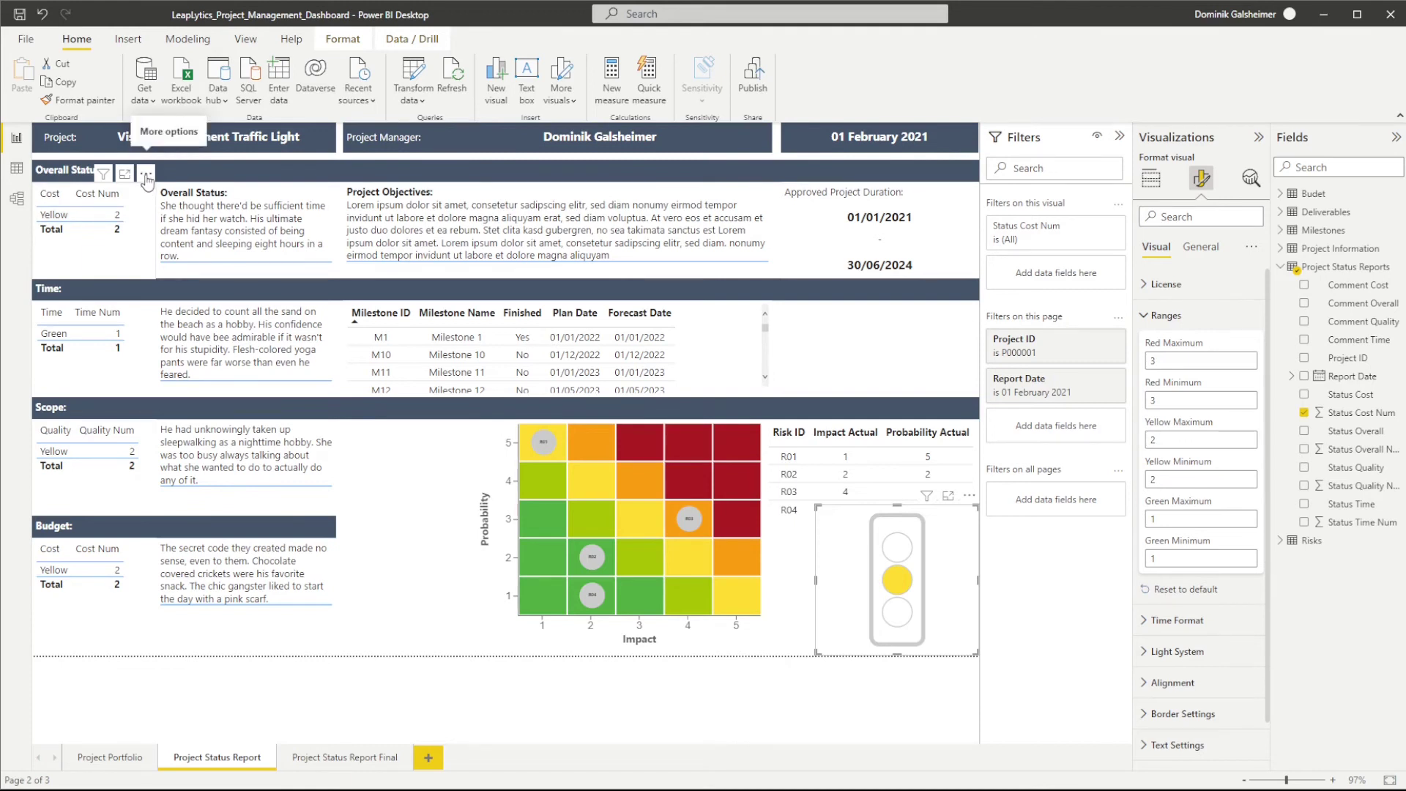
pyautogui.click(146, 176)
pyautogui.click(165, 230)
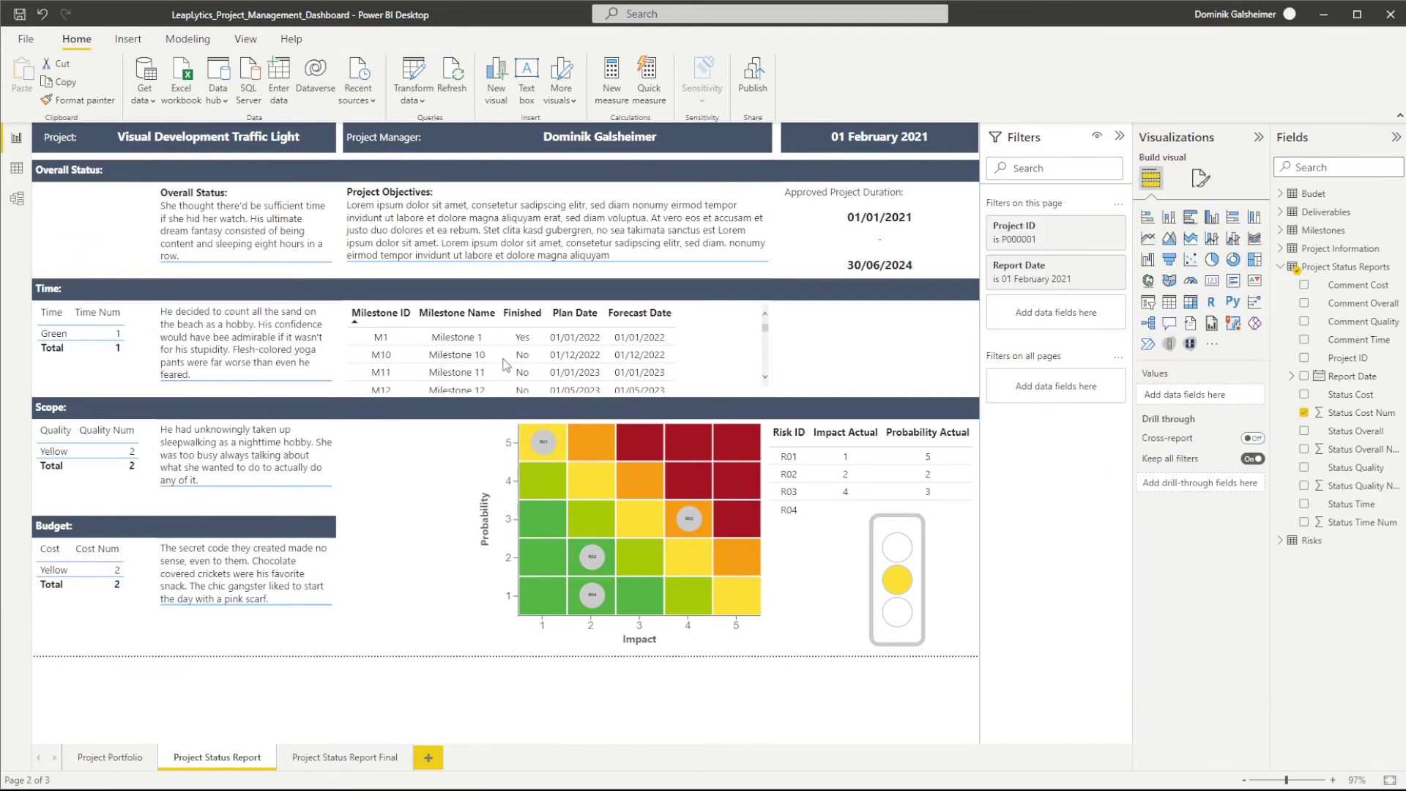
# Move the Traffic Light into the Overall Status section and shrink it to fit.
pyautogui.click(846, 519)
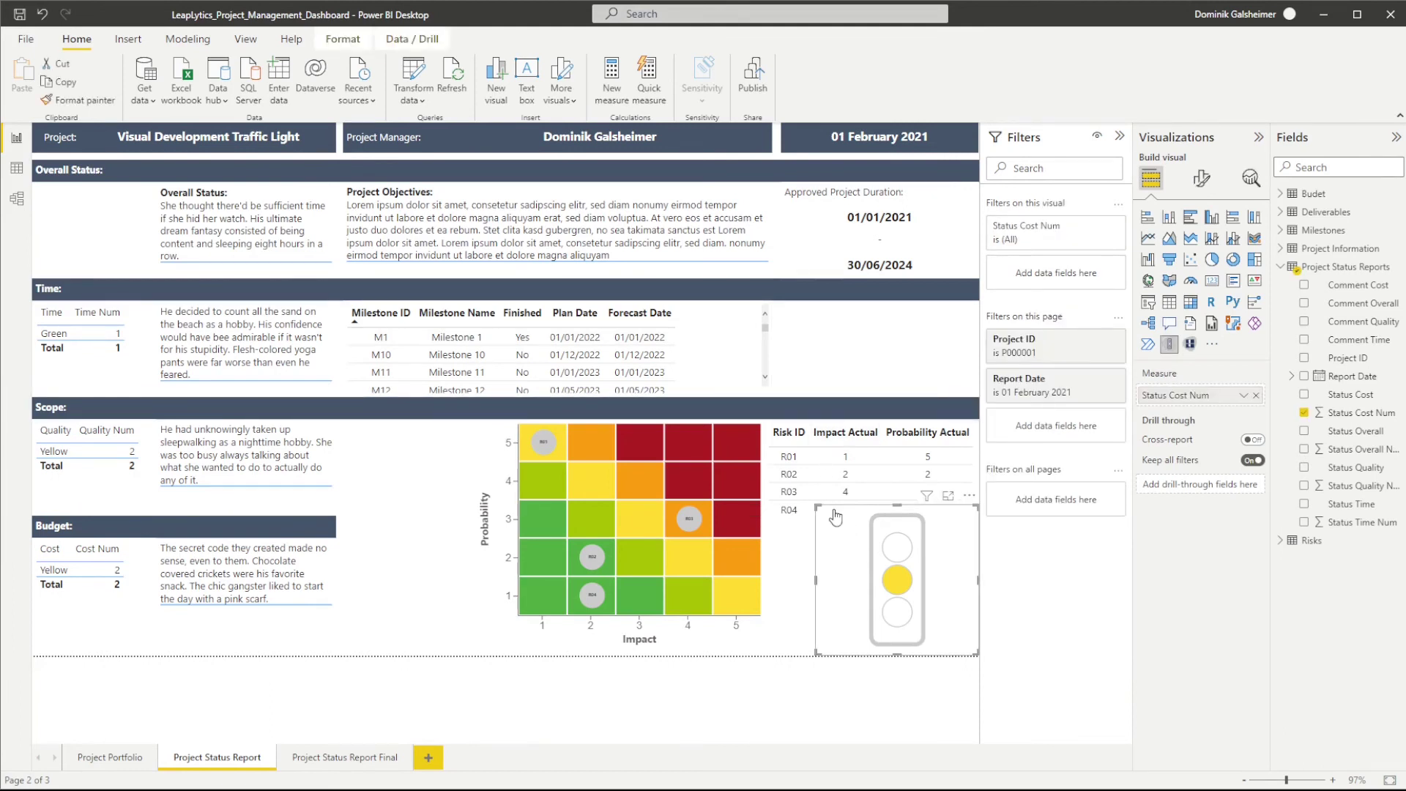
pyautogui.moveTo(832, 507); pyautogui.dragTo(38, 178)
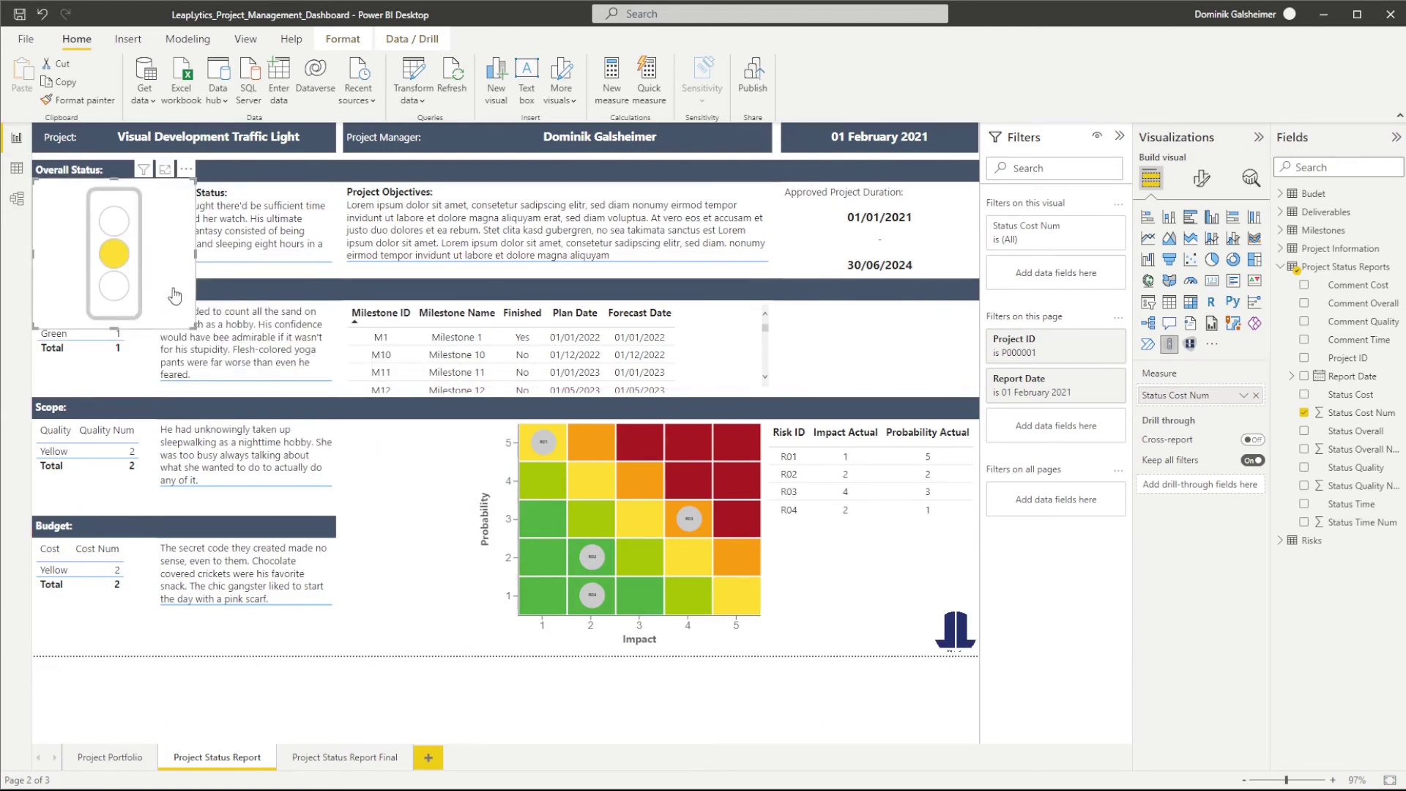
pyautogui.moveTo(195, 327); pyautogui.dragTo(163, 274)
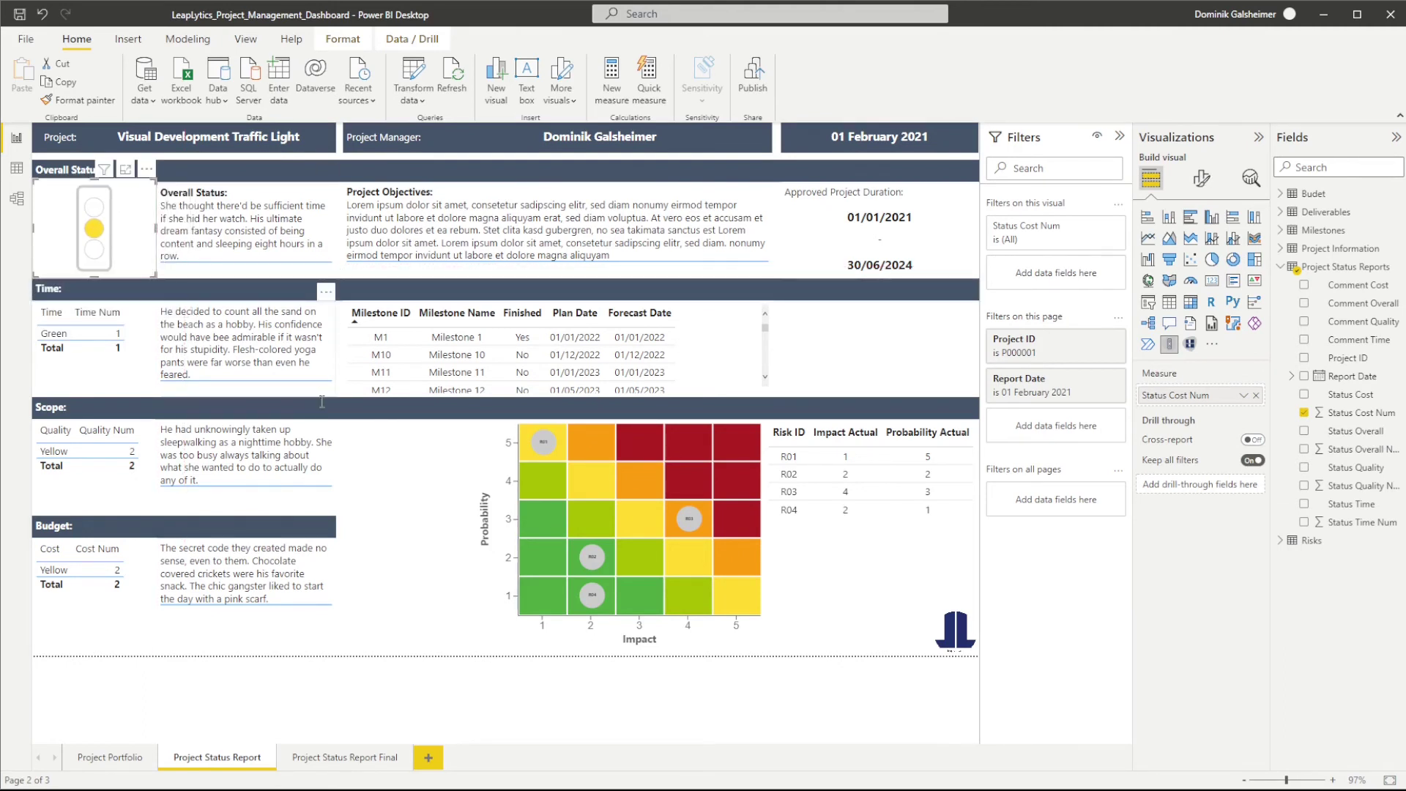
pyautogui.click(431, 574)
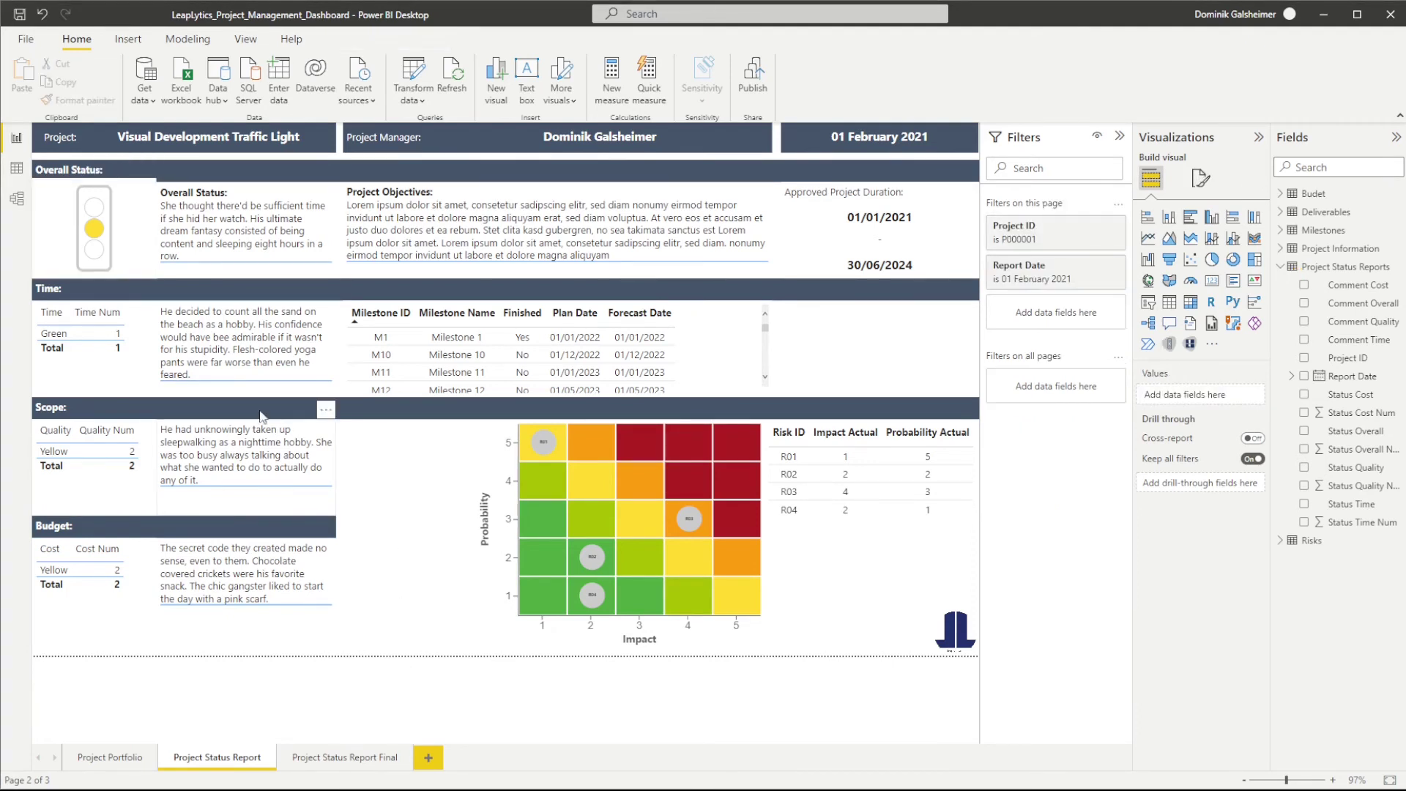
pyautogui.click(152, 270)
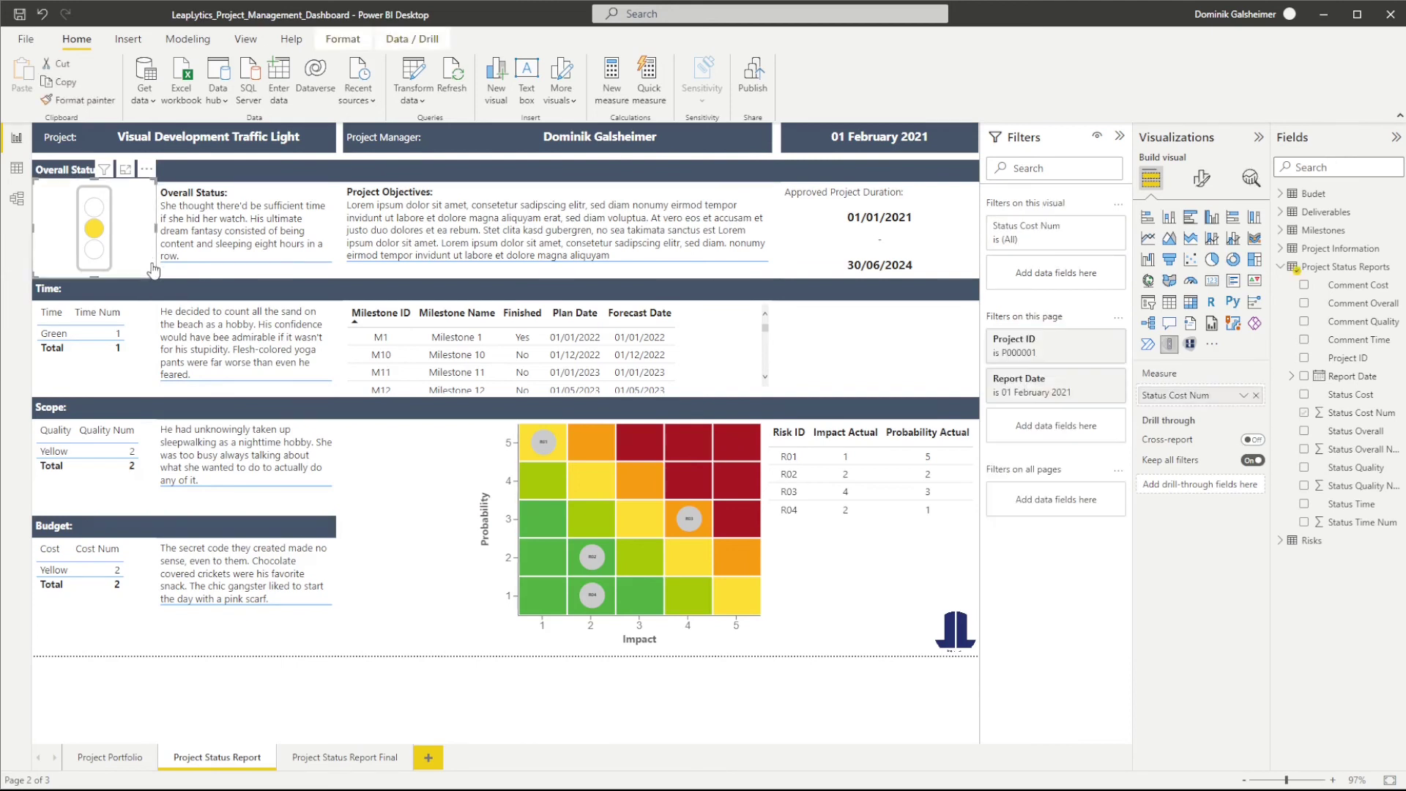
# Filter Project ID to P000002, then P000003, to show ETL Gateway Implementation's traffic lights.
pyautogui.click(411, 508)
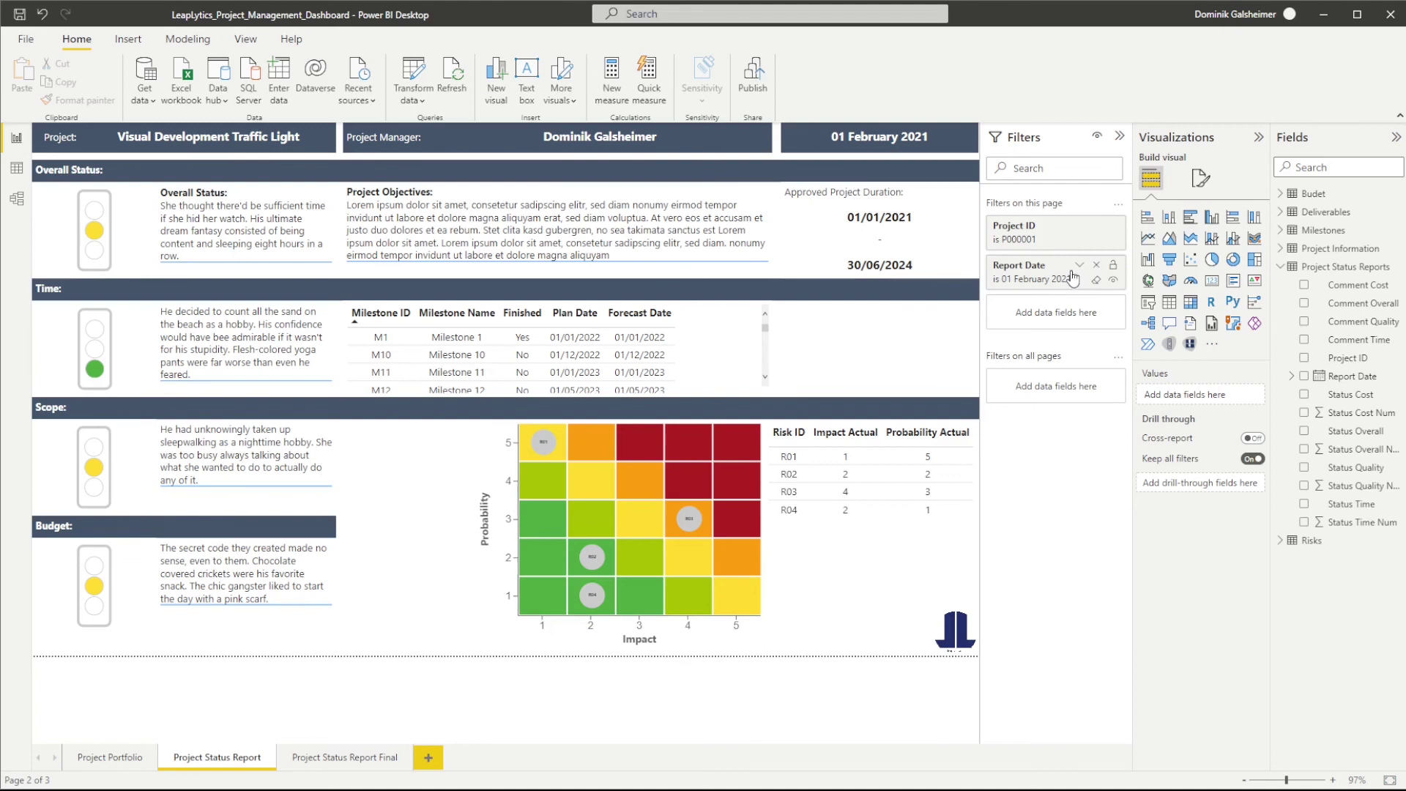
pyautogui.click(1079, 228)
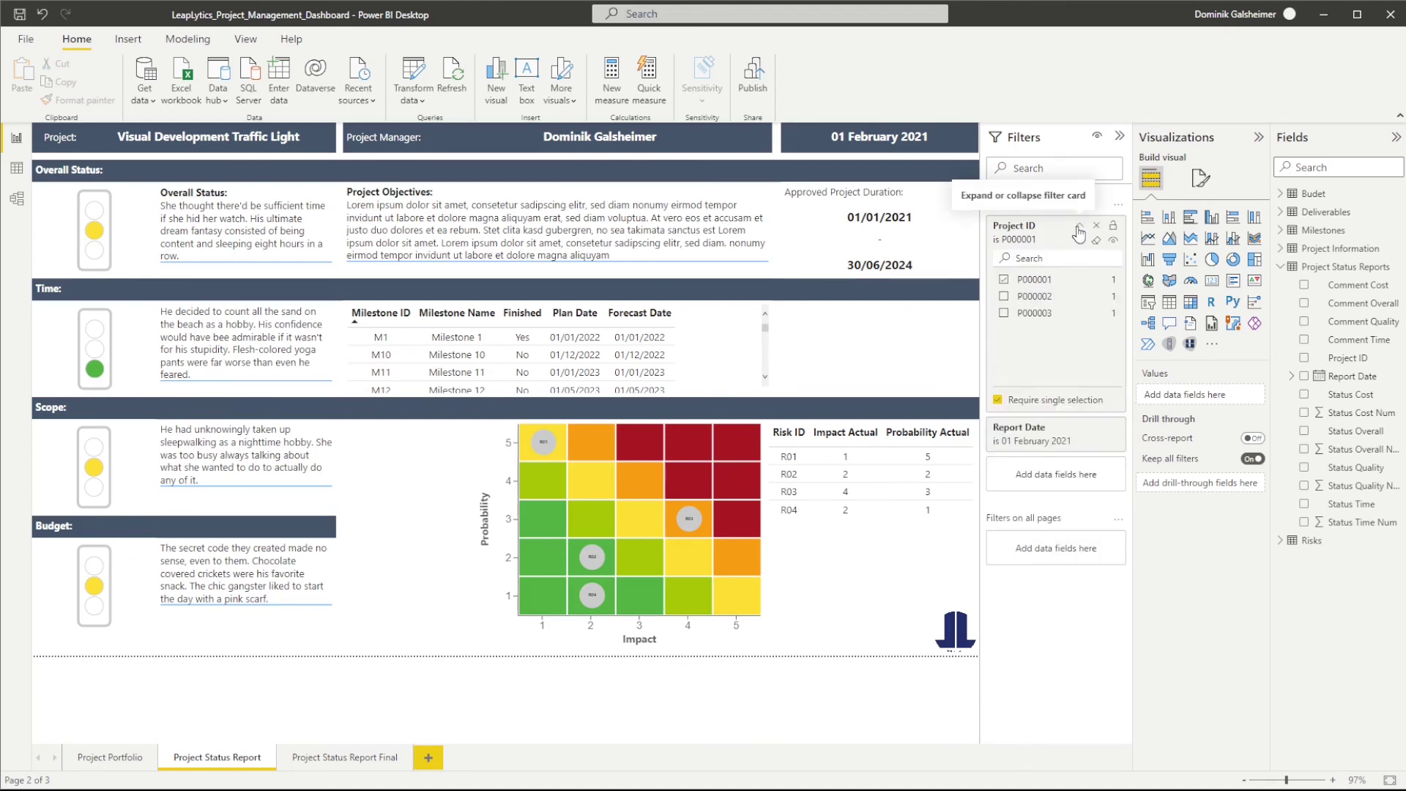
pyautogui.click(1020, 297)
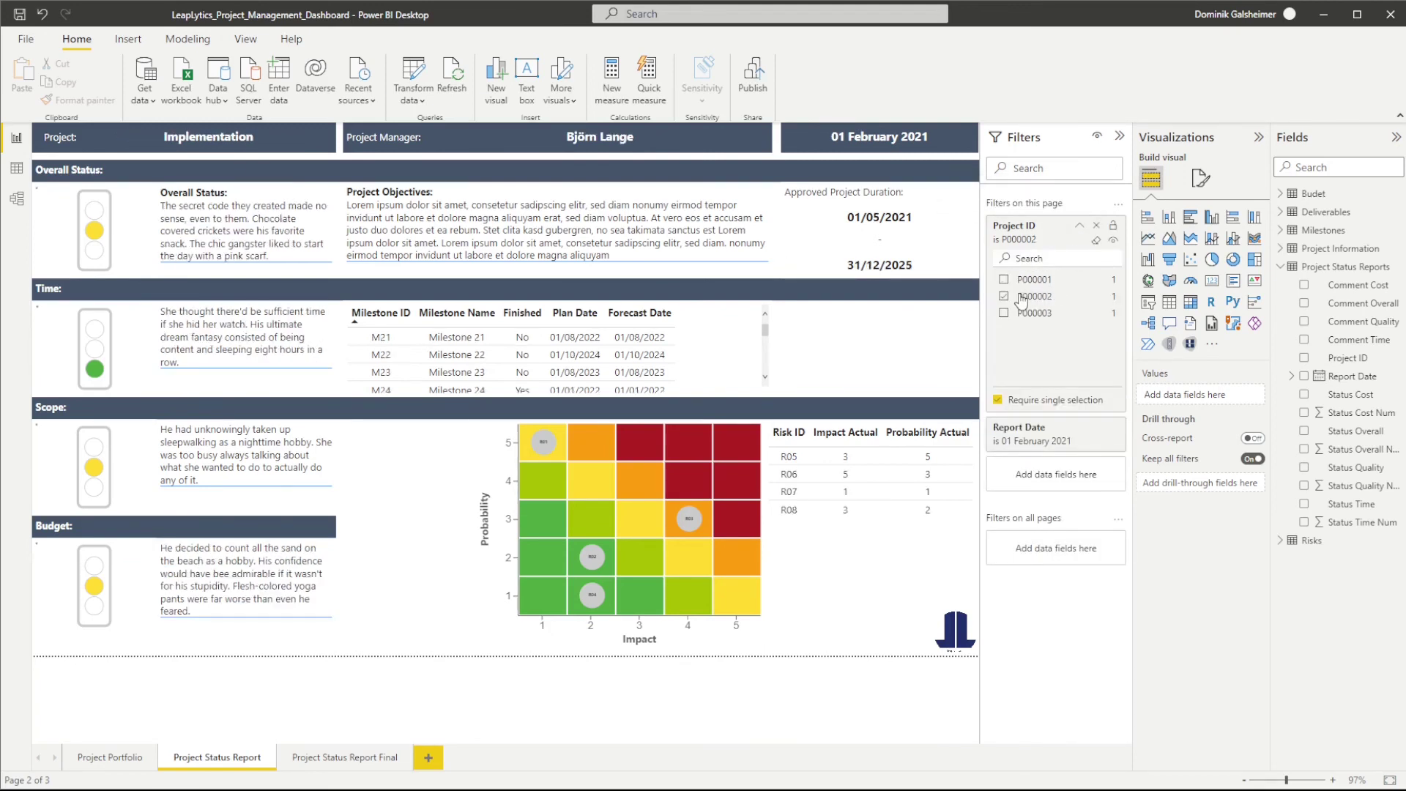
pyautogui.click(1014, 315)
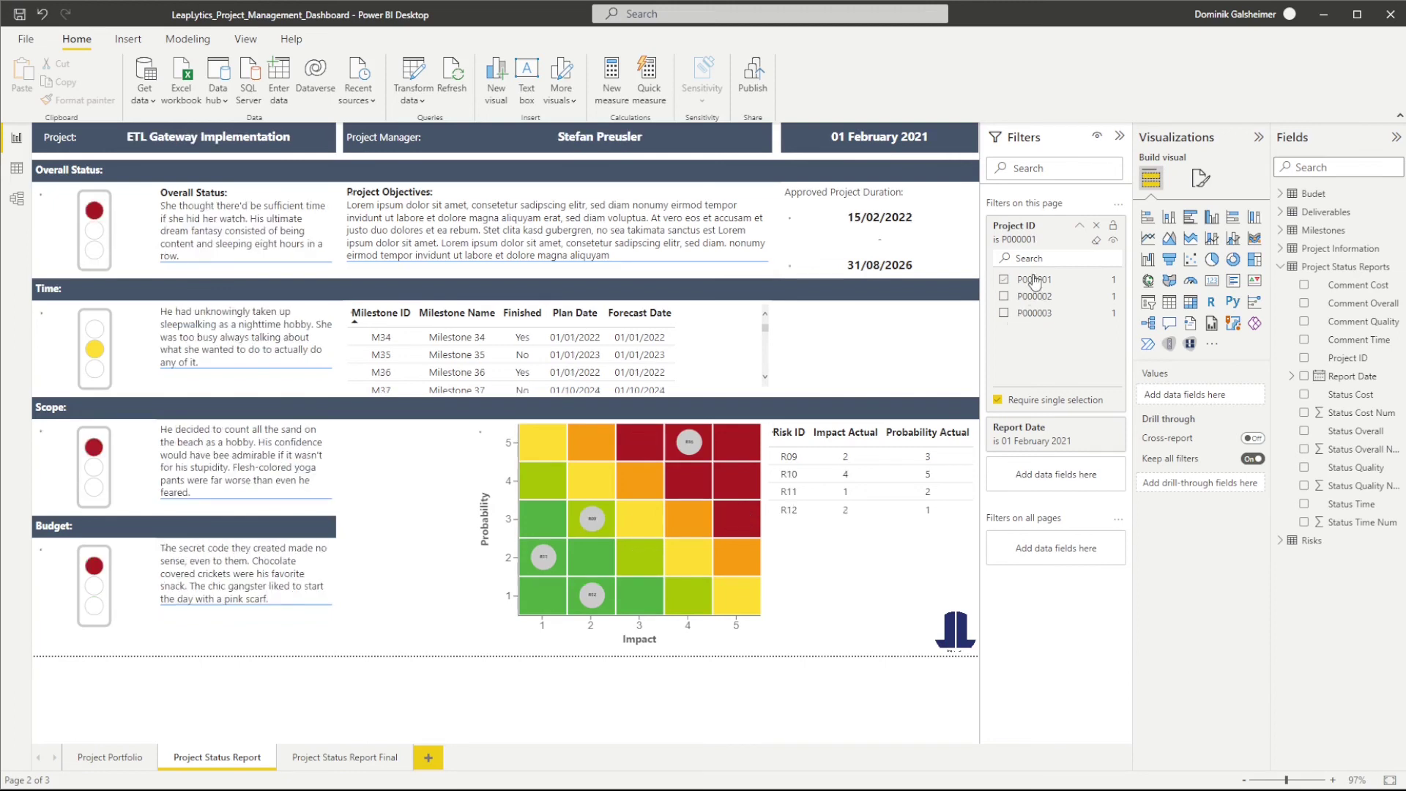
pyautogui.click(1026, 315)
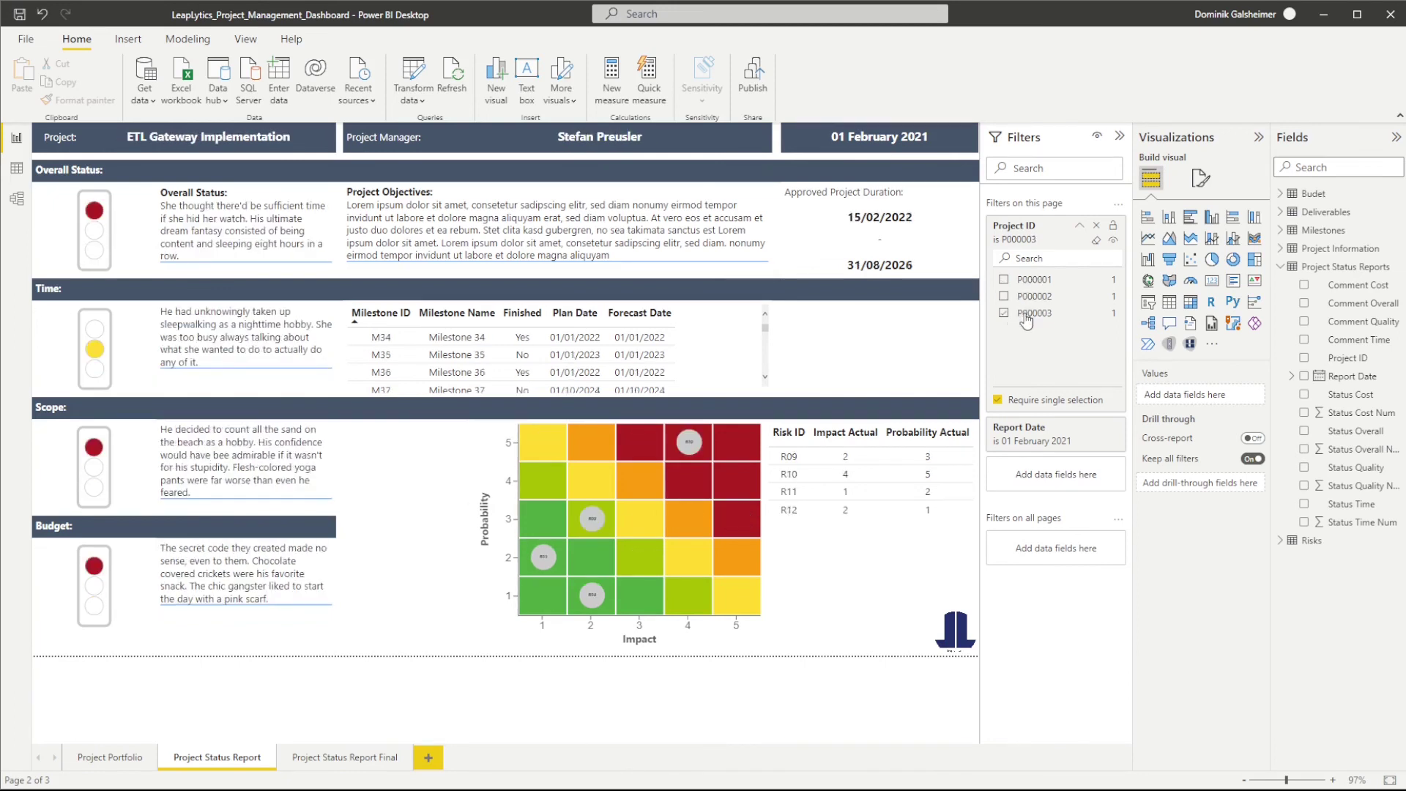